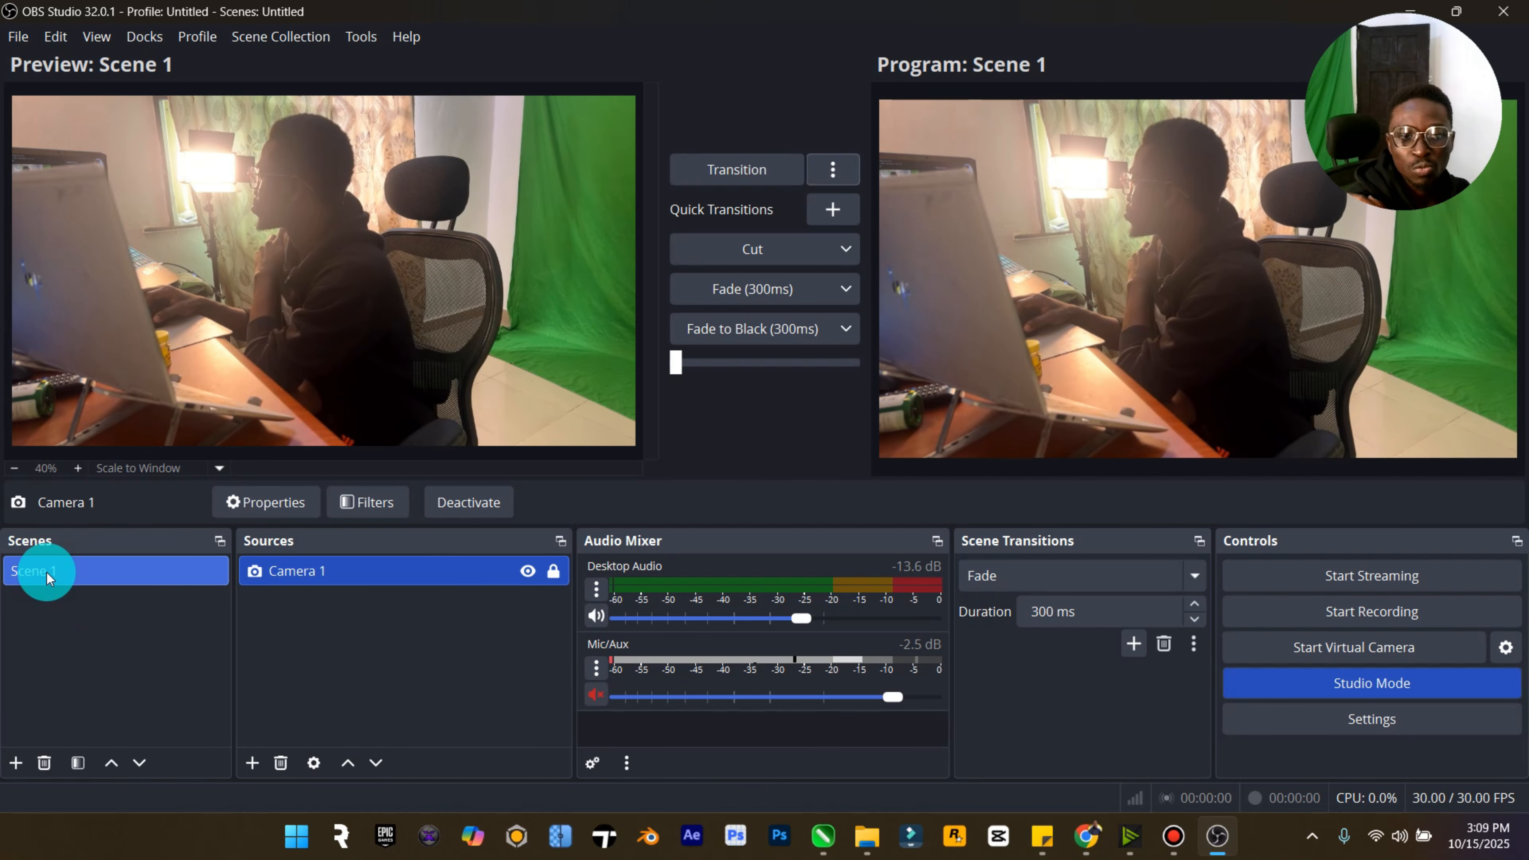
- Add a new scene named Scene 2
click(13, 764)
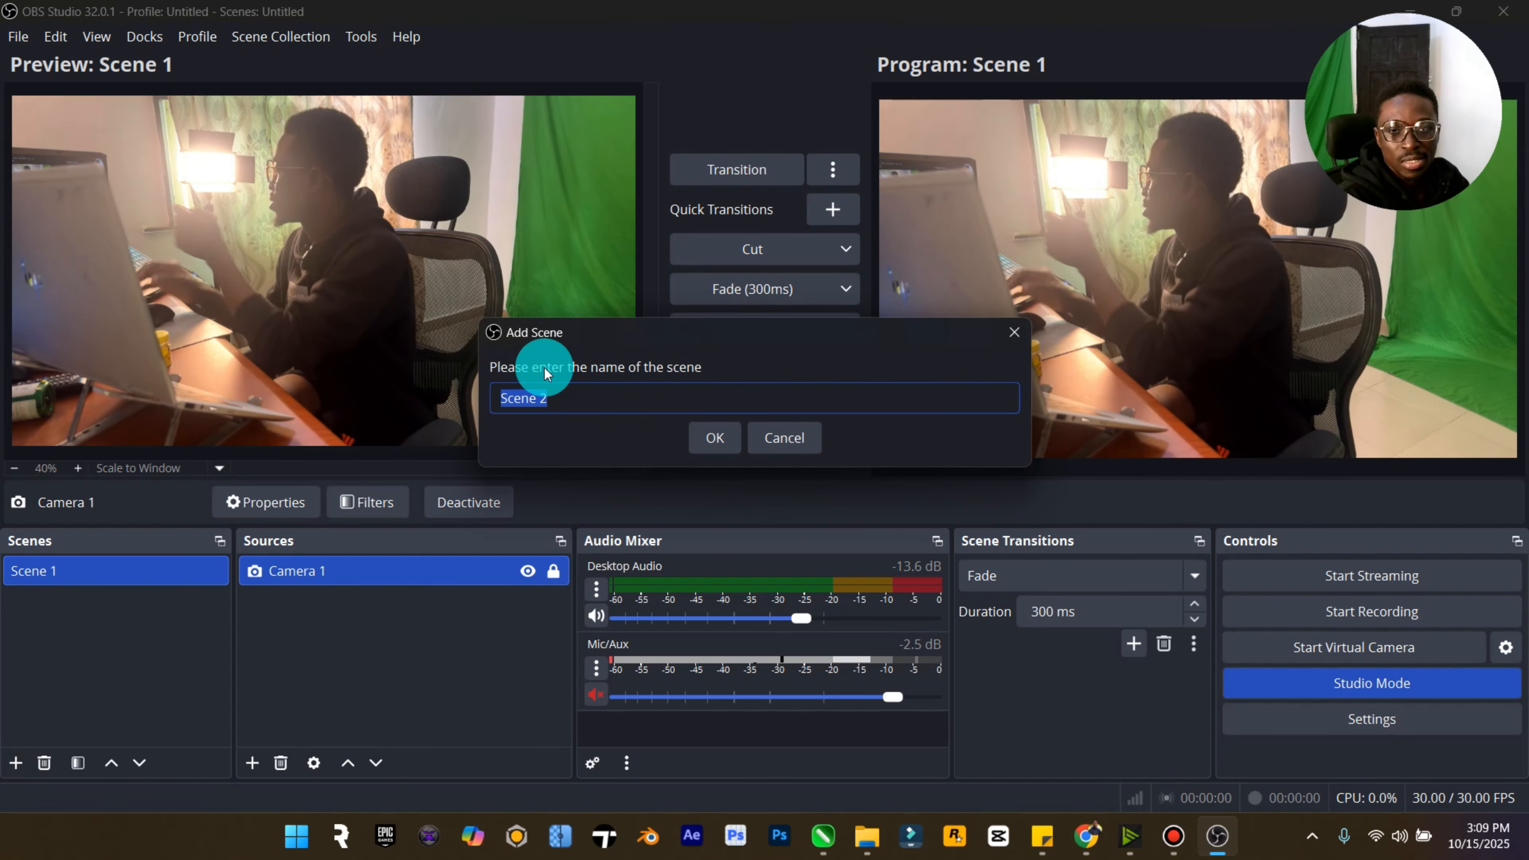
click(713, 431)
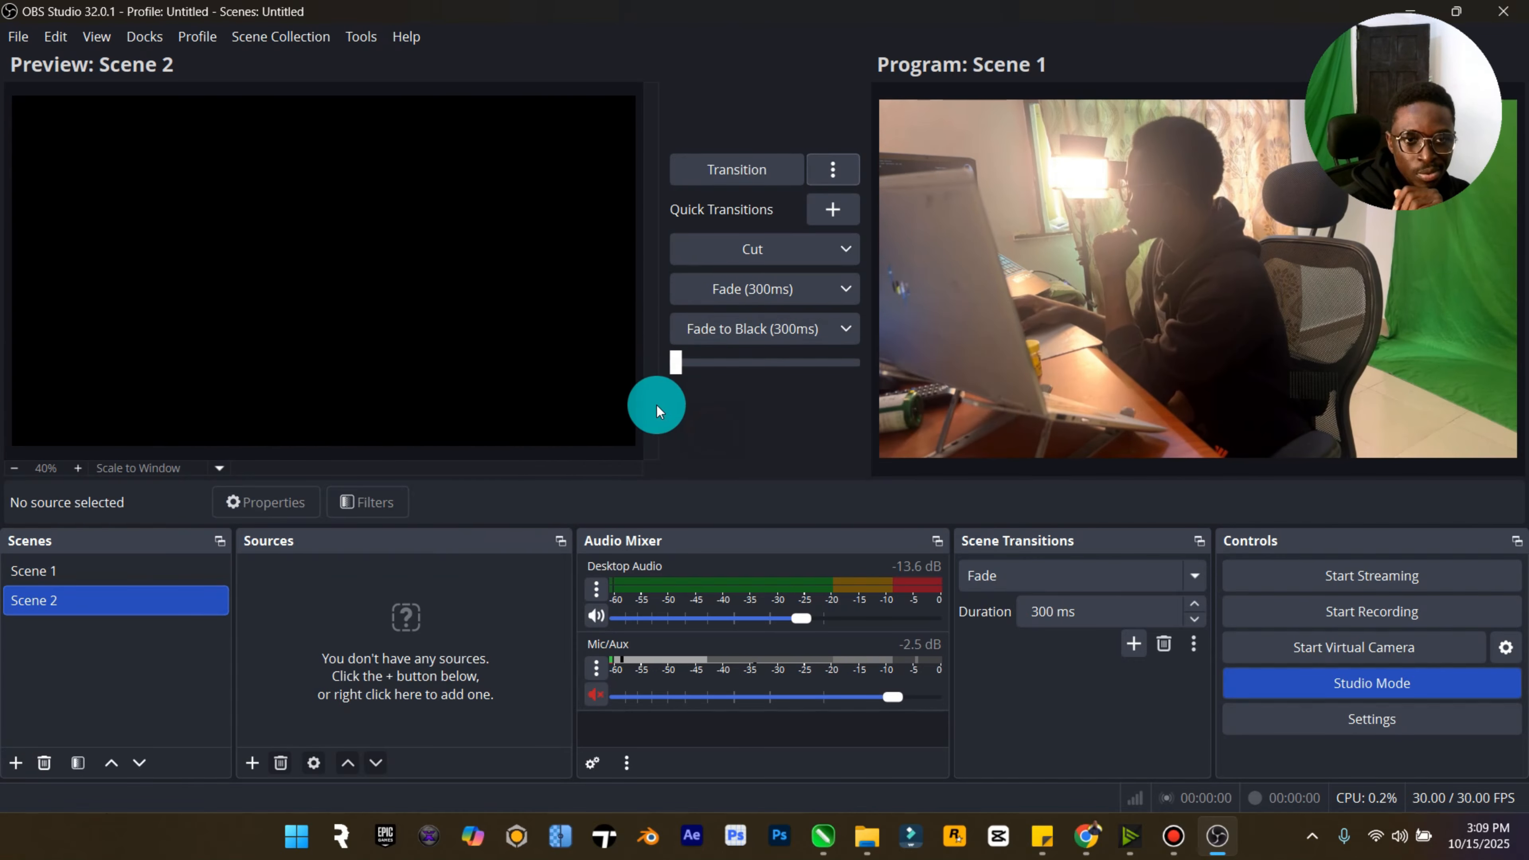
- Copy the Camera 1 source from Scene 1
click(251, 762)
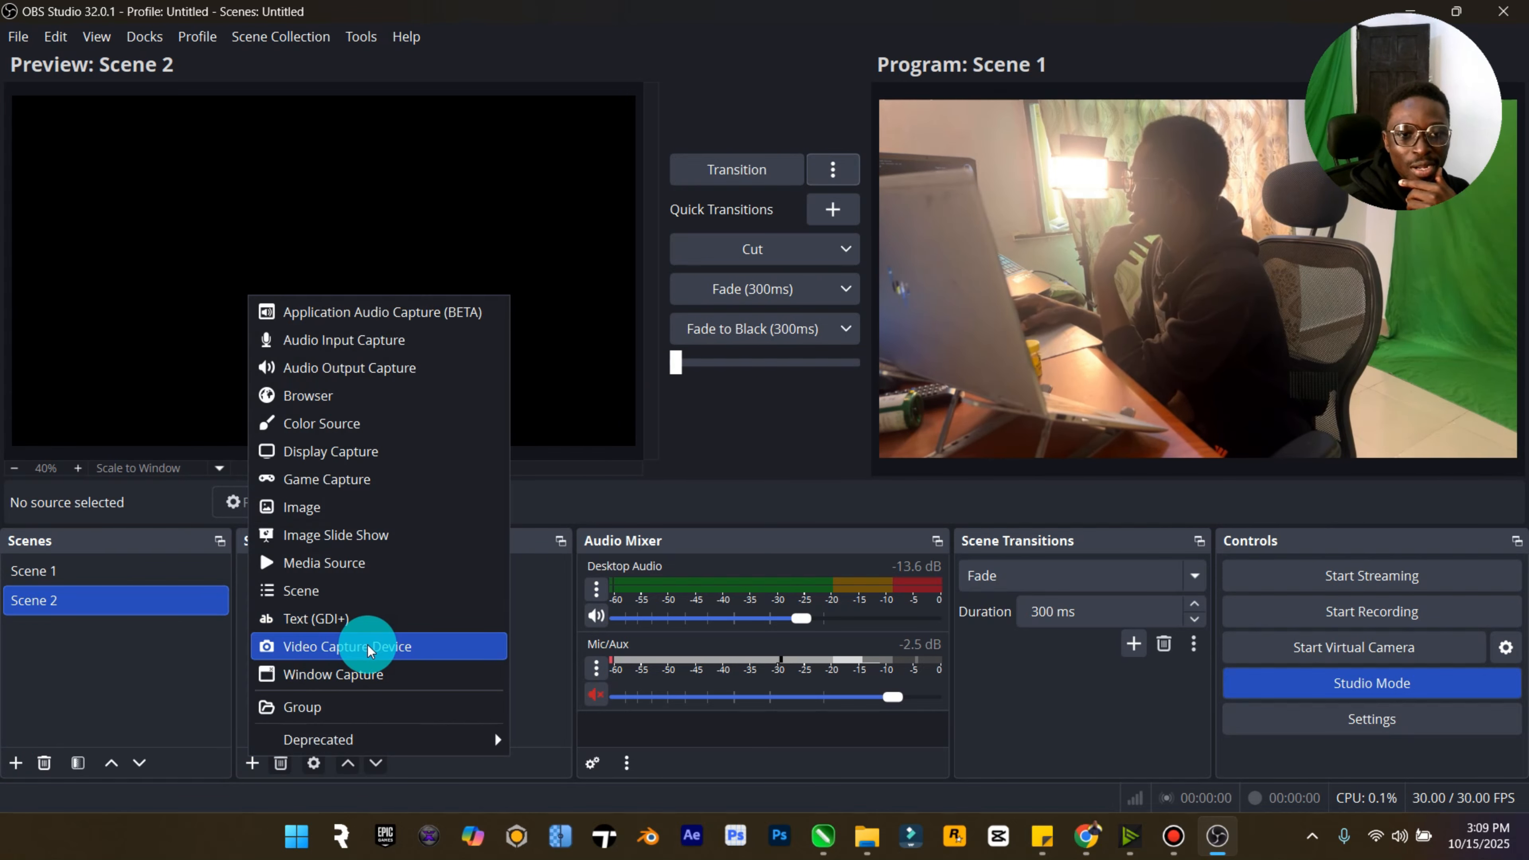
click(126, 637)
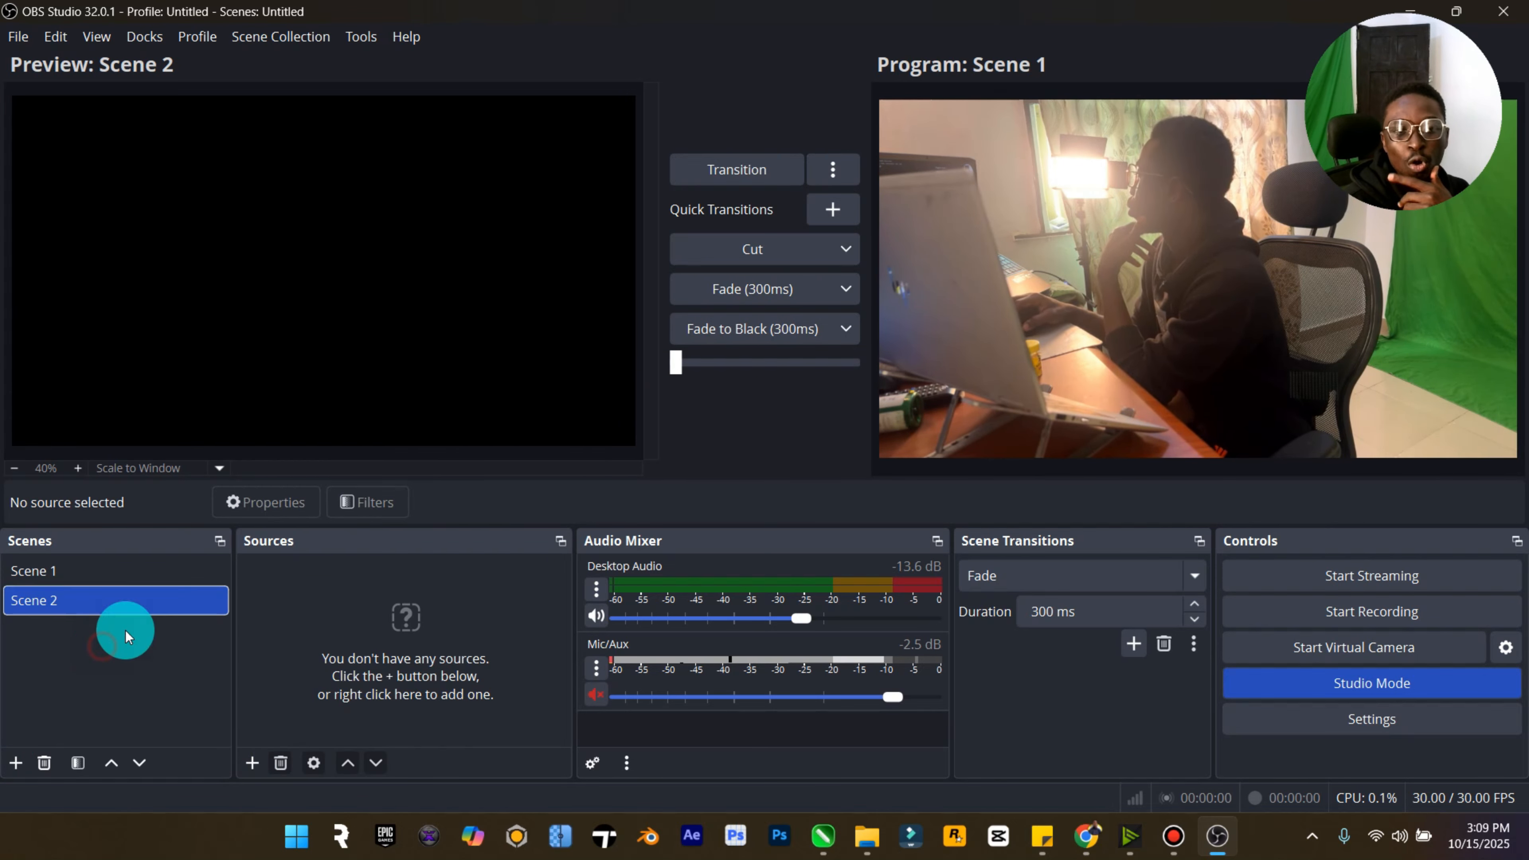
click(103, 570)
right_click(324, 572)
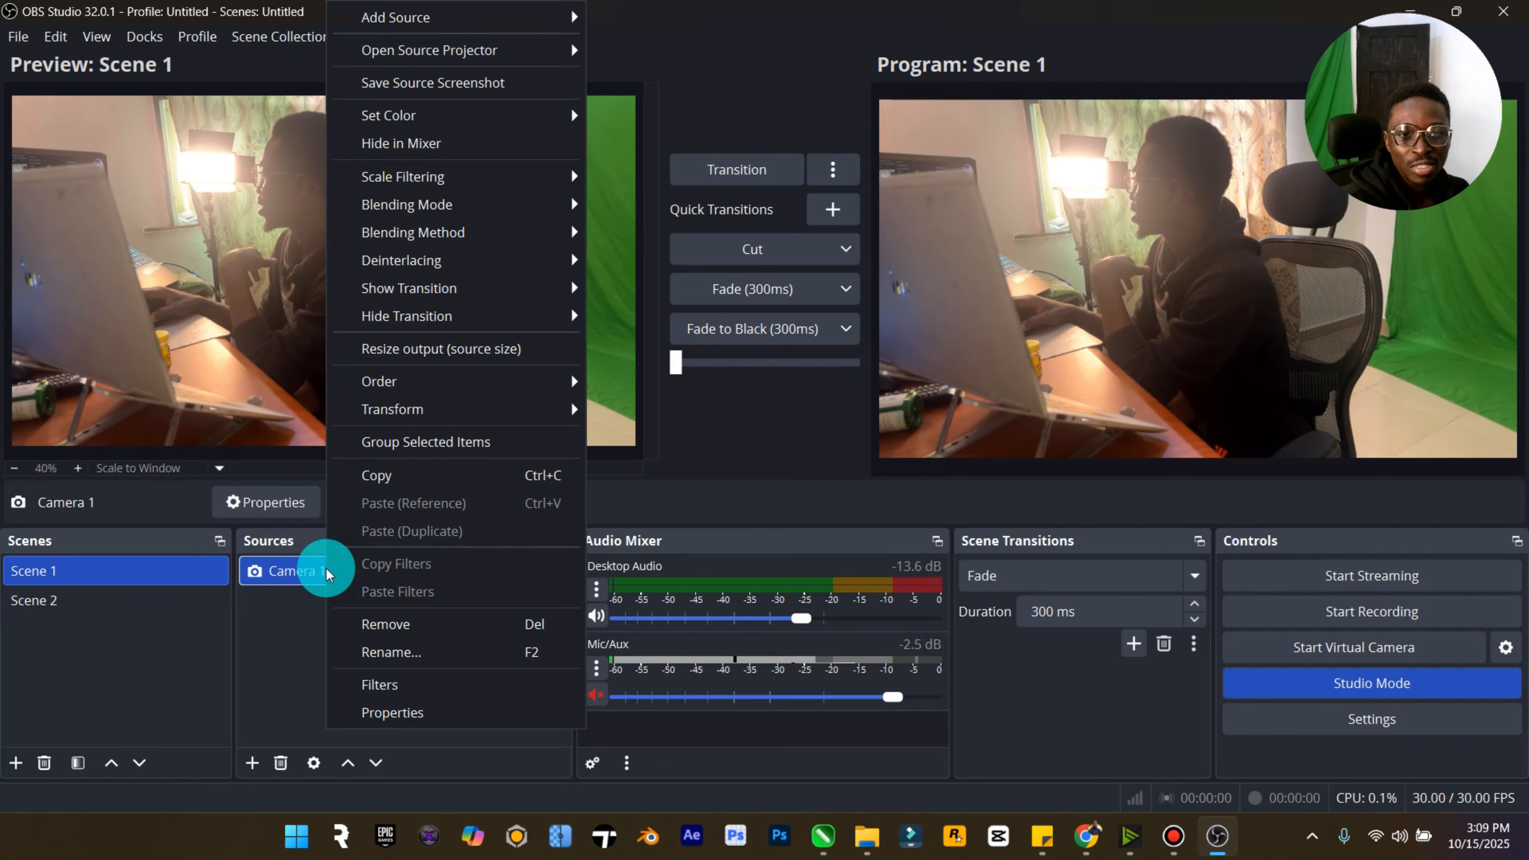
click(379, 474)
- Paste Camera 1 into Scene 2 as a reference
click(89, 600)
right_click(291, 597)
click(359, 619)
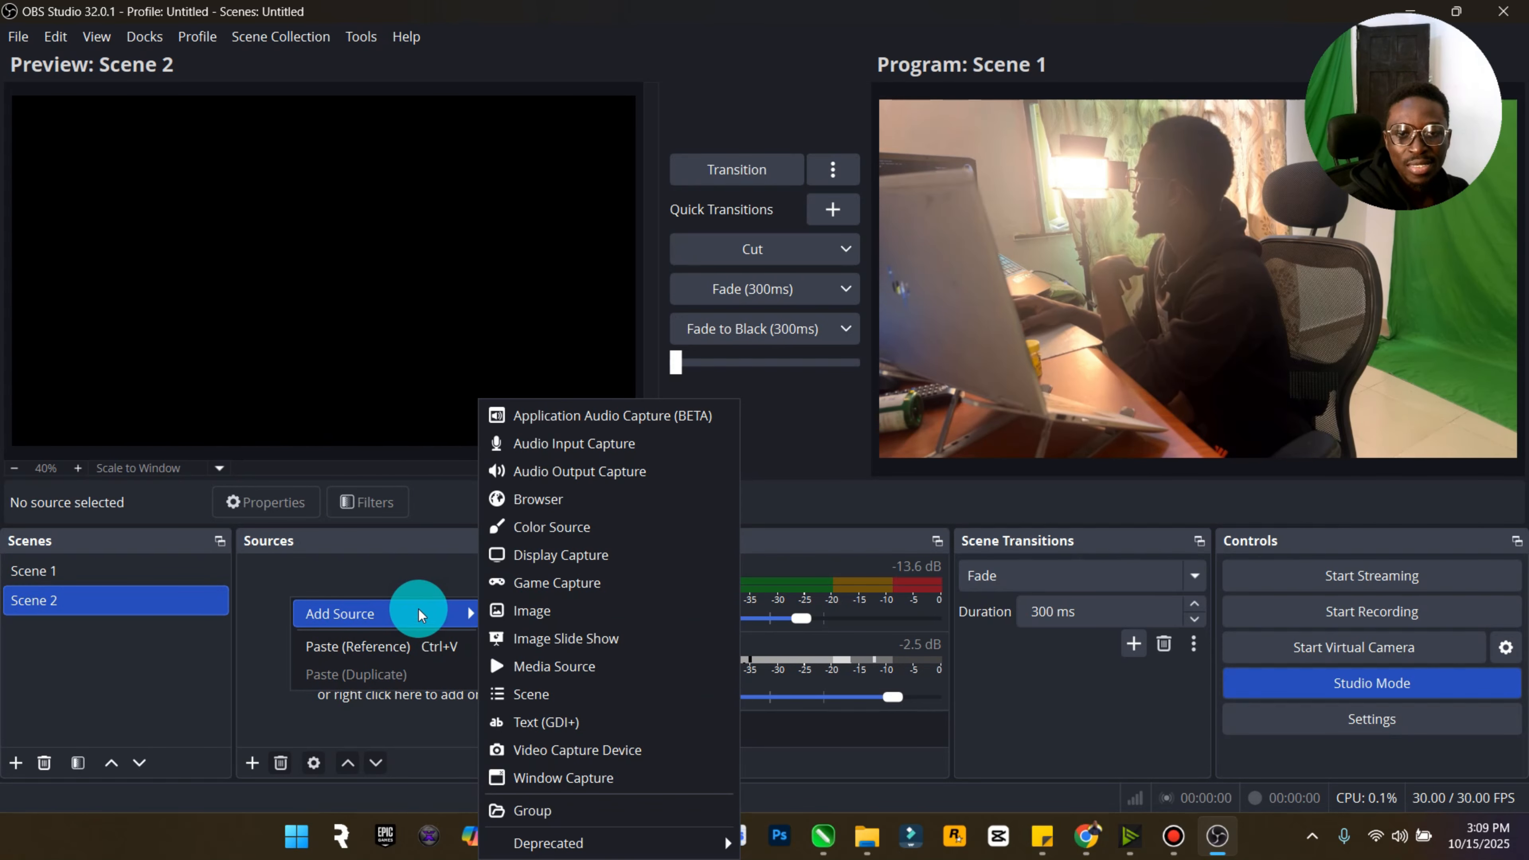
click(377, 646)
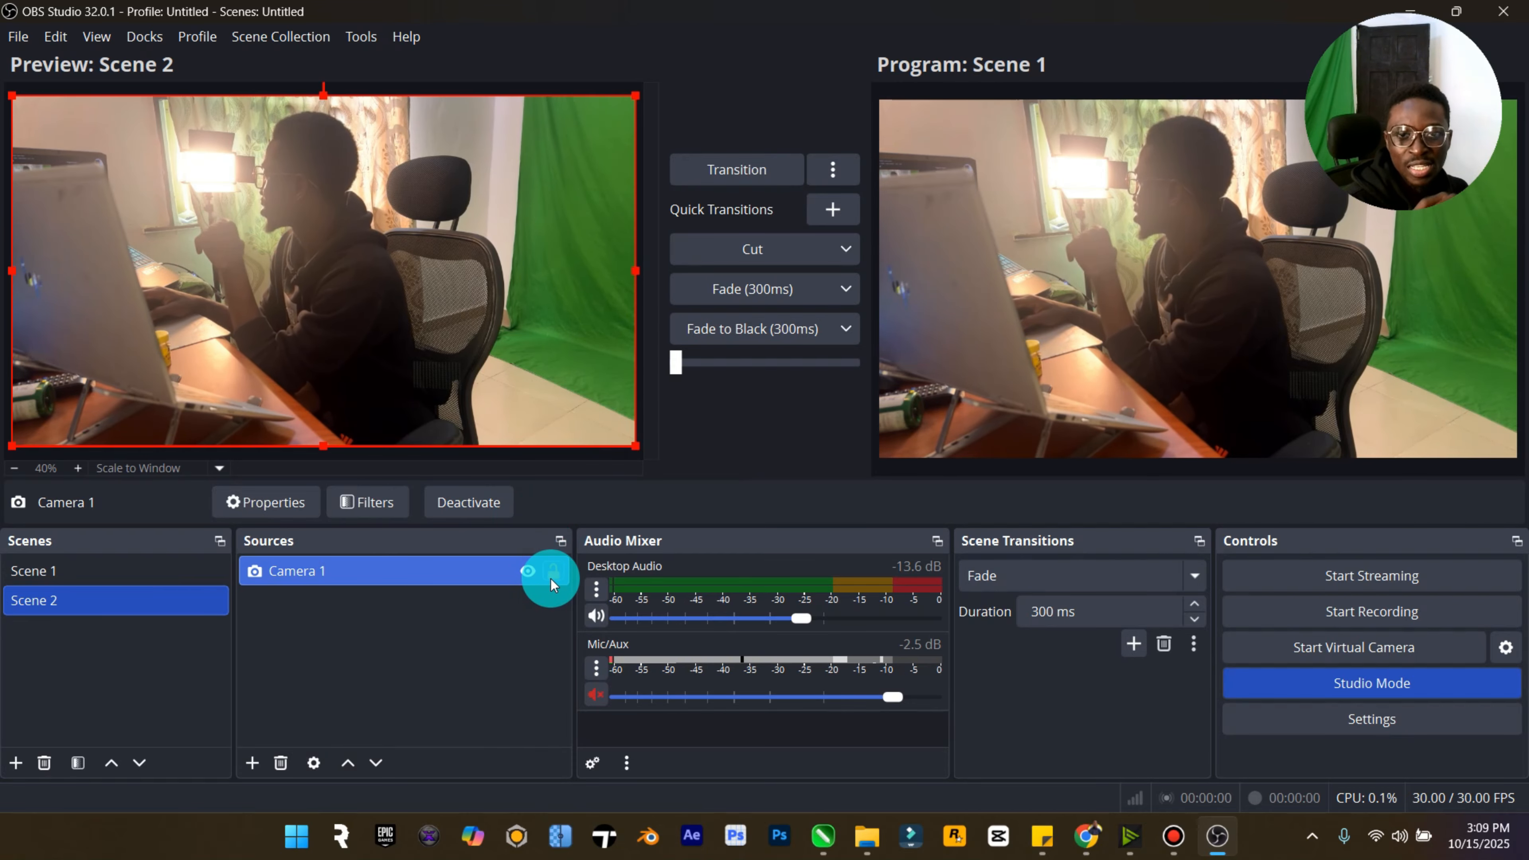
- Enlarge and reposition the camera in Scene 2 for a closer shot, then lock the source
drag(635, 449, 970, 547)
drag(456, 288, 417, 279)
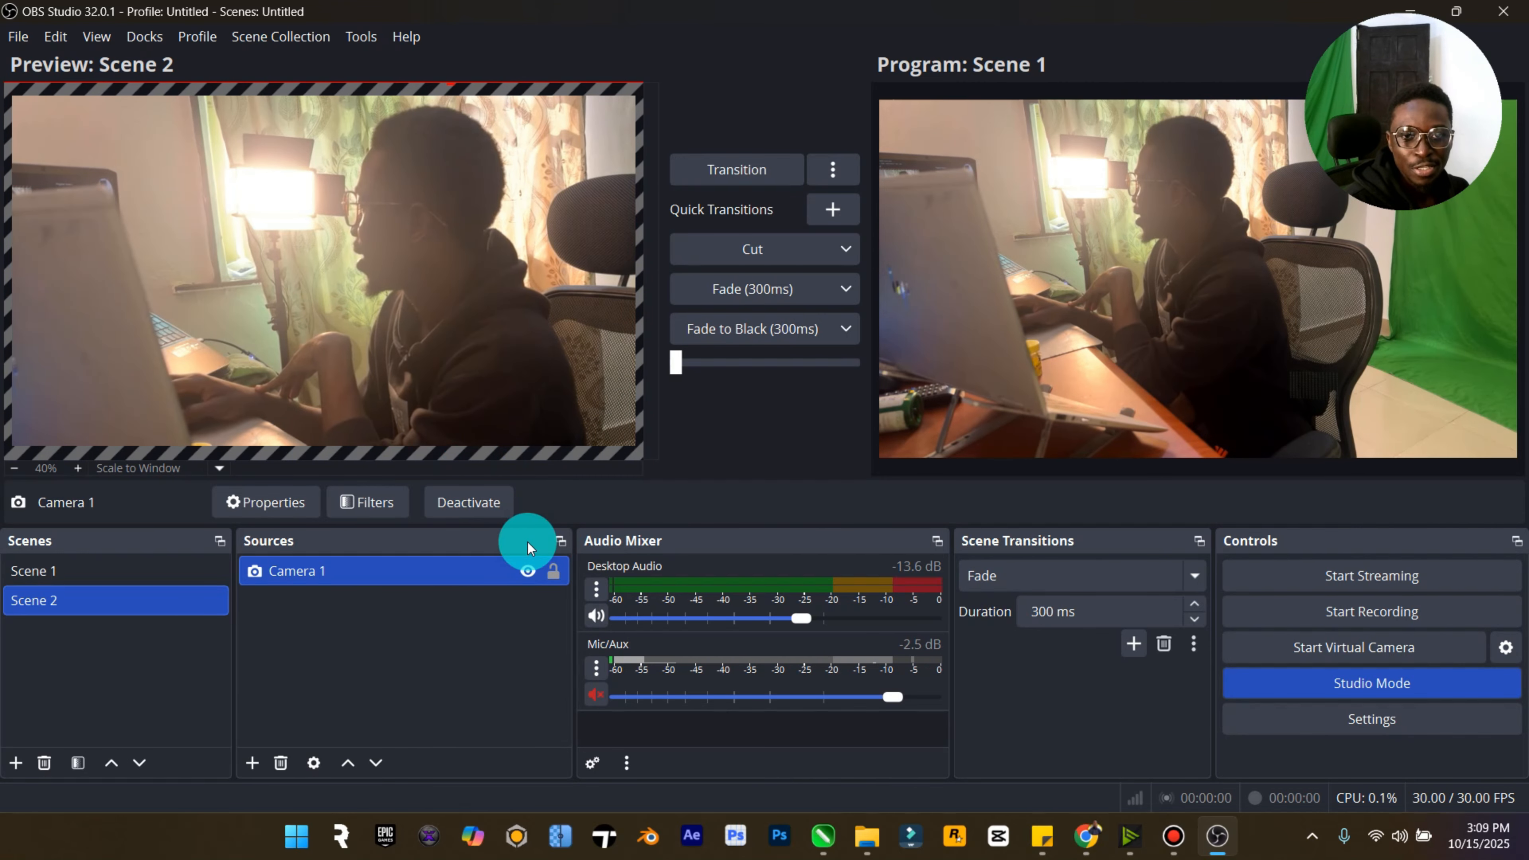
click(548, 567)
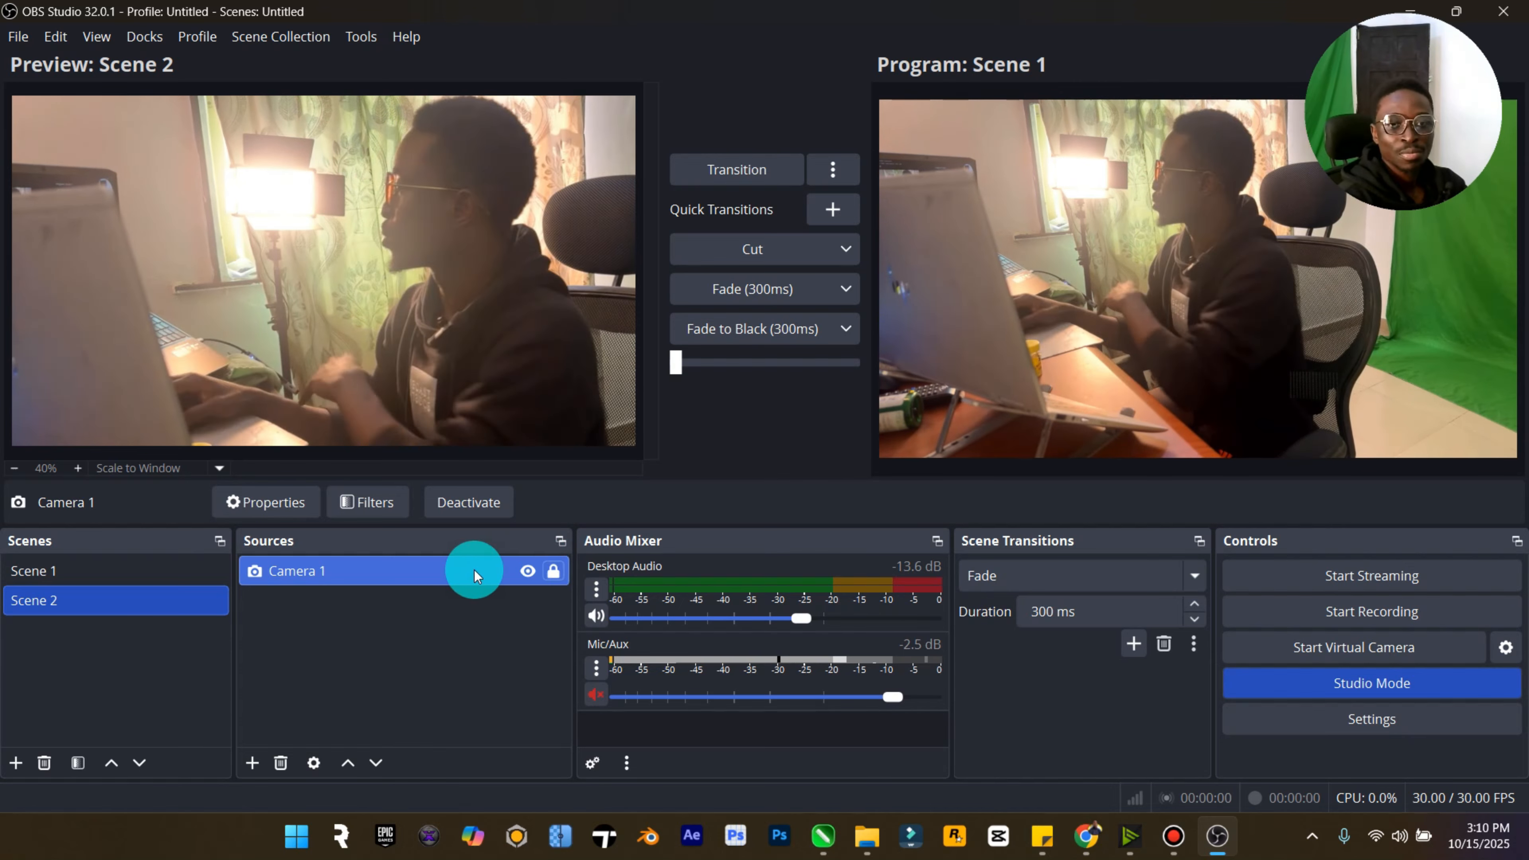
- Transition Scene 2 to the program output and back to Scene 1
click(752, 175)
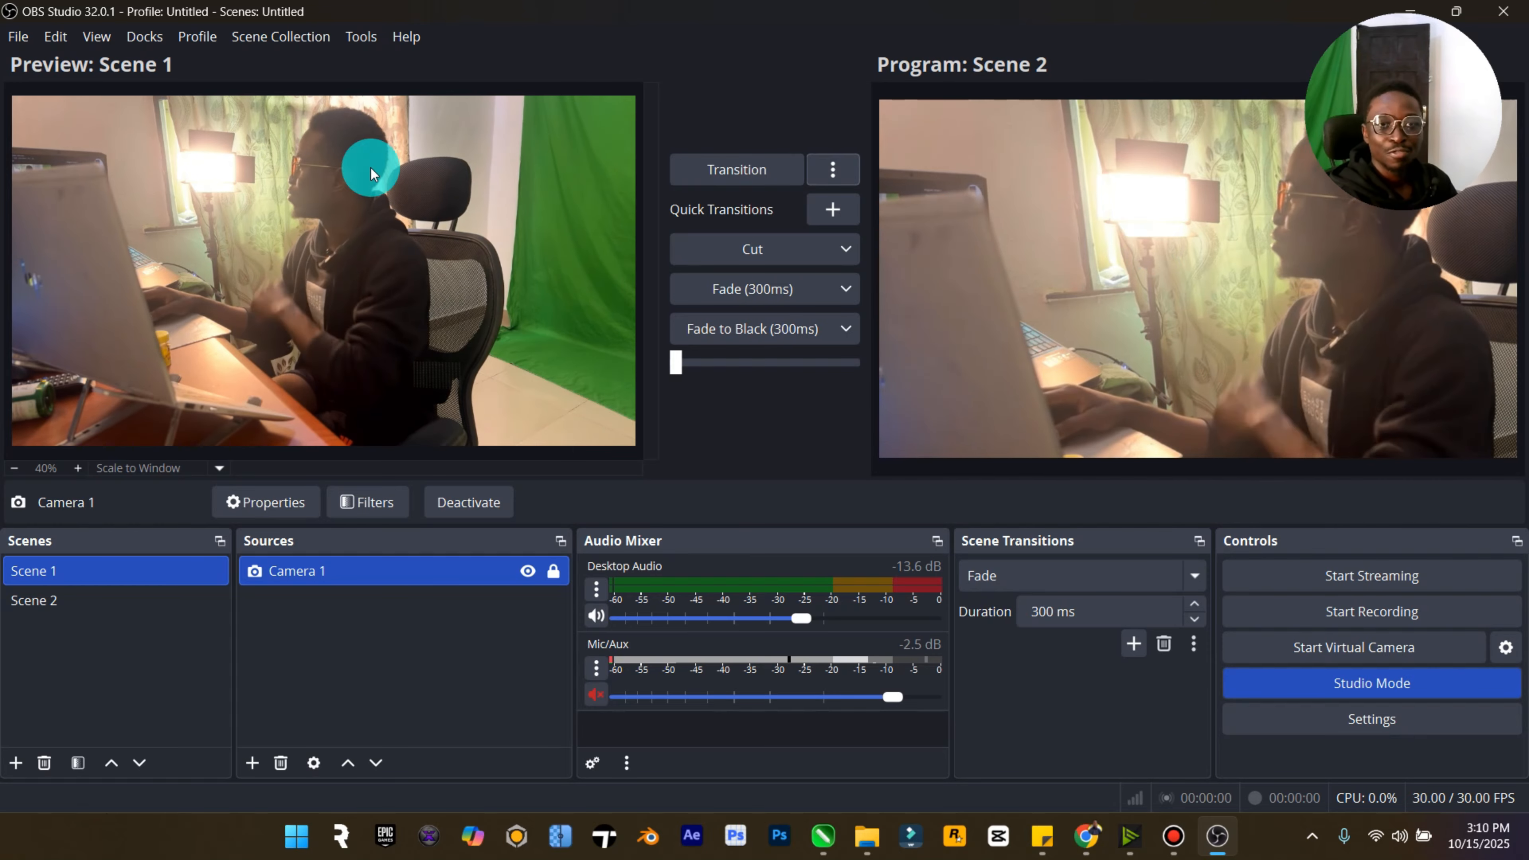
click(746, 175)
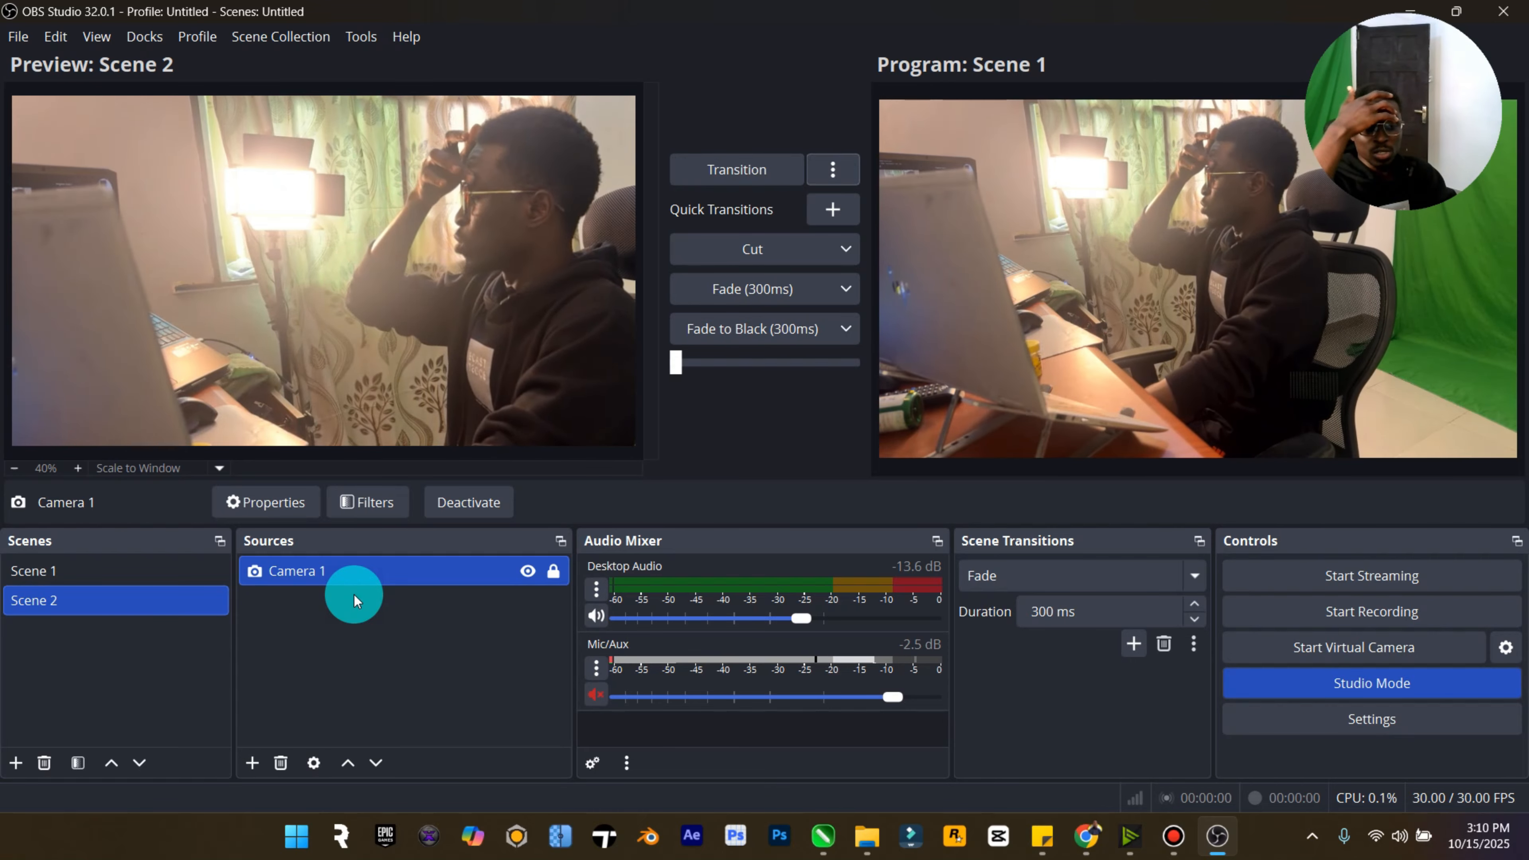
- Add a new scene named Scene 3
click(16, 762)
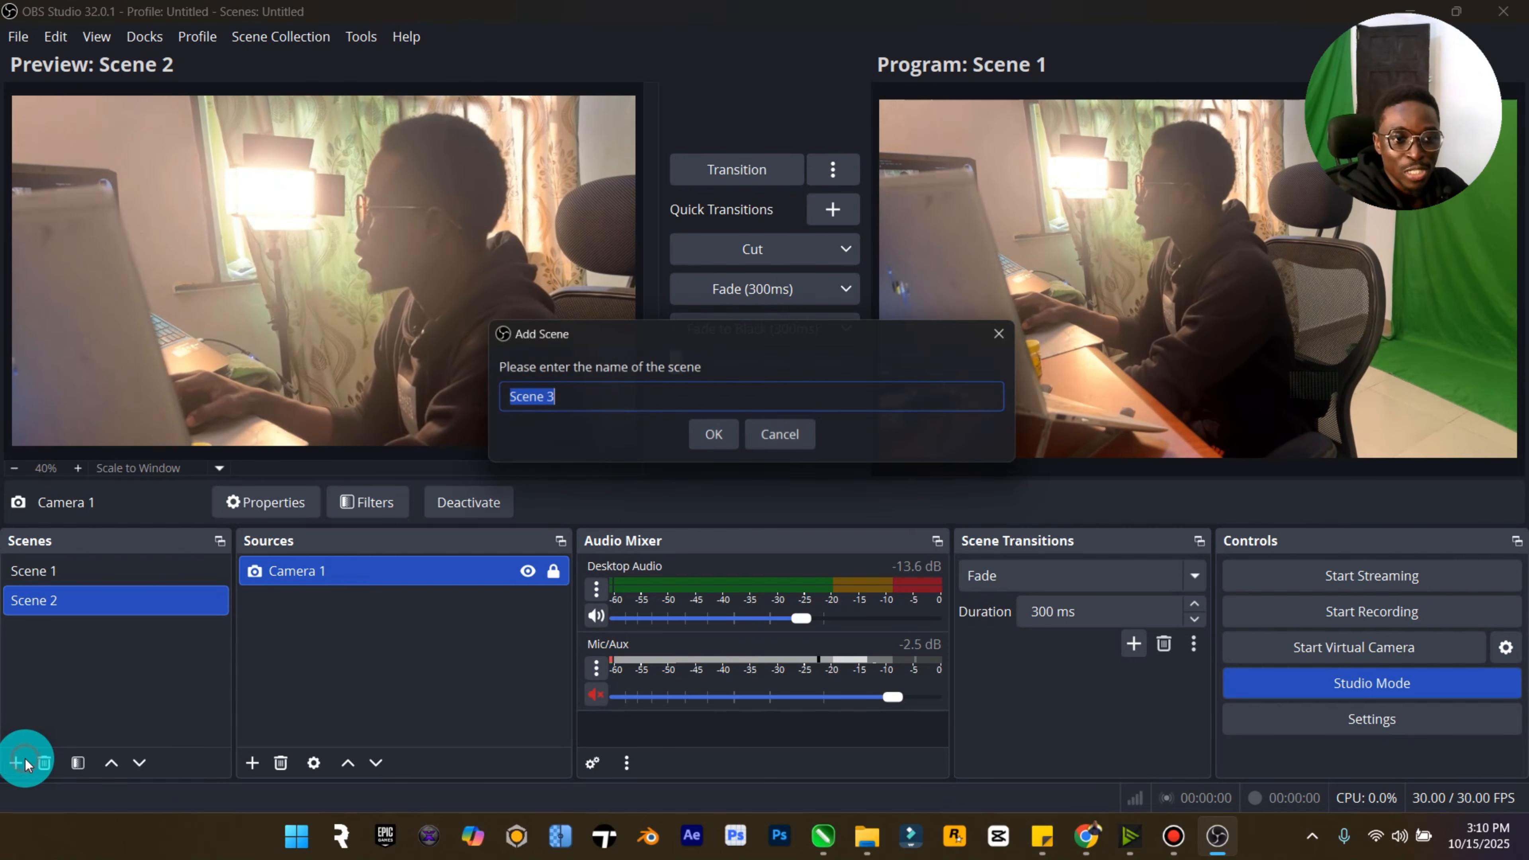
click(731, 435)
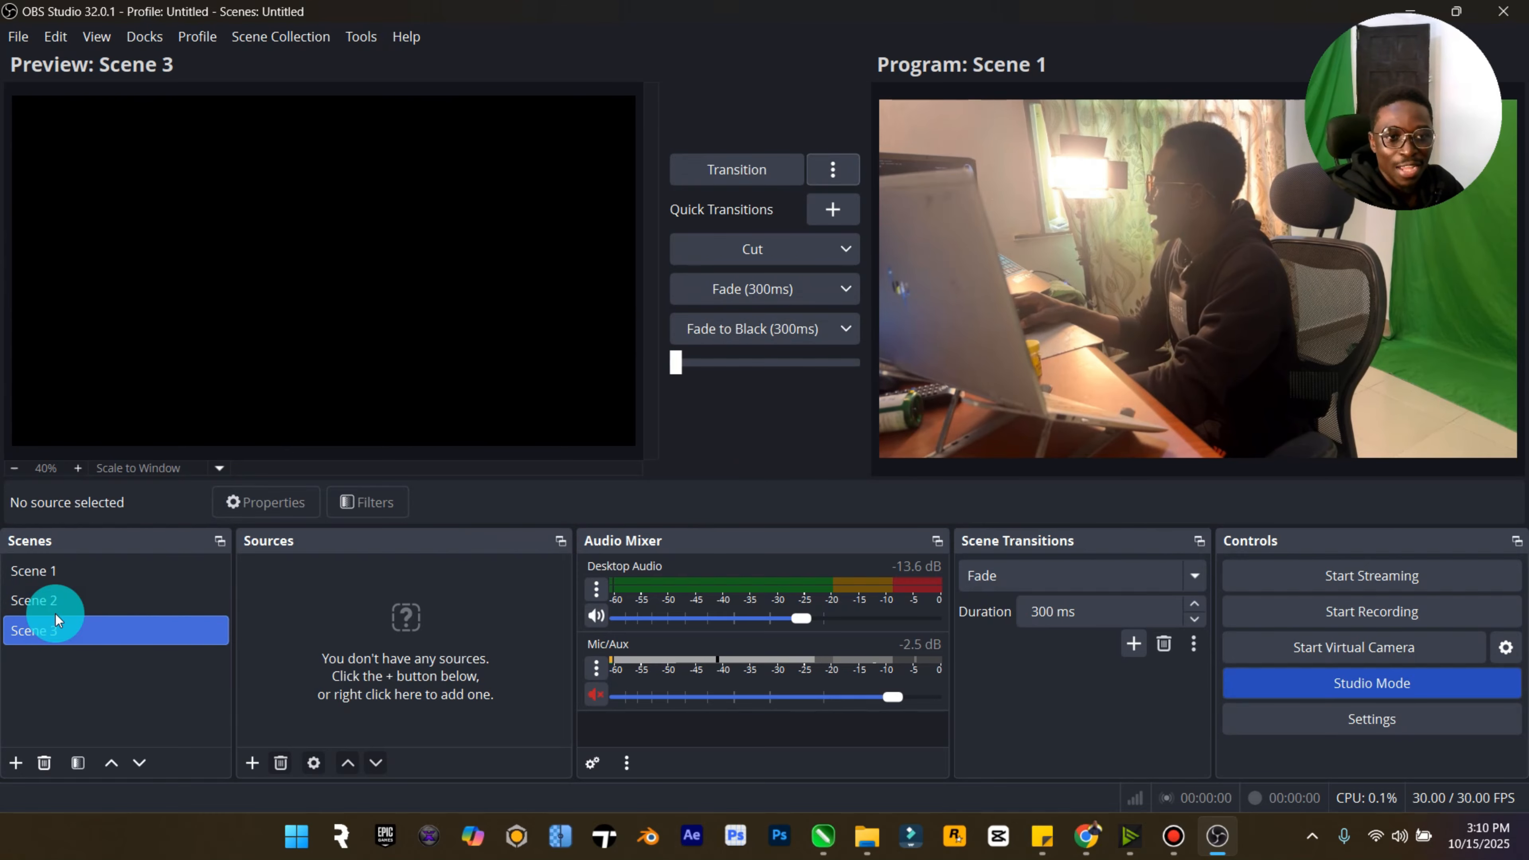
- Copy the Camera 1 source from Scene 1 again
click(70, 571)
right_click(359, 573)
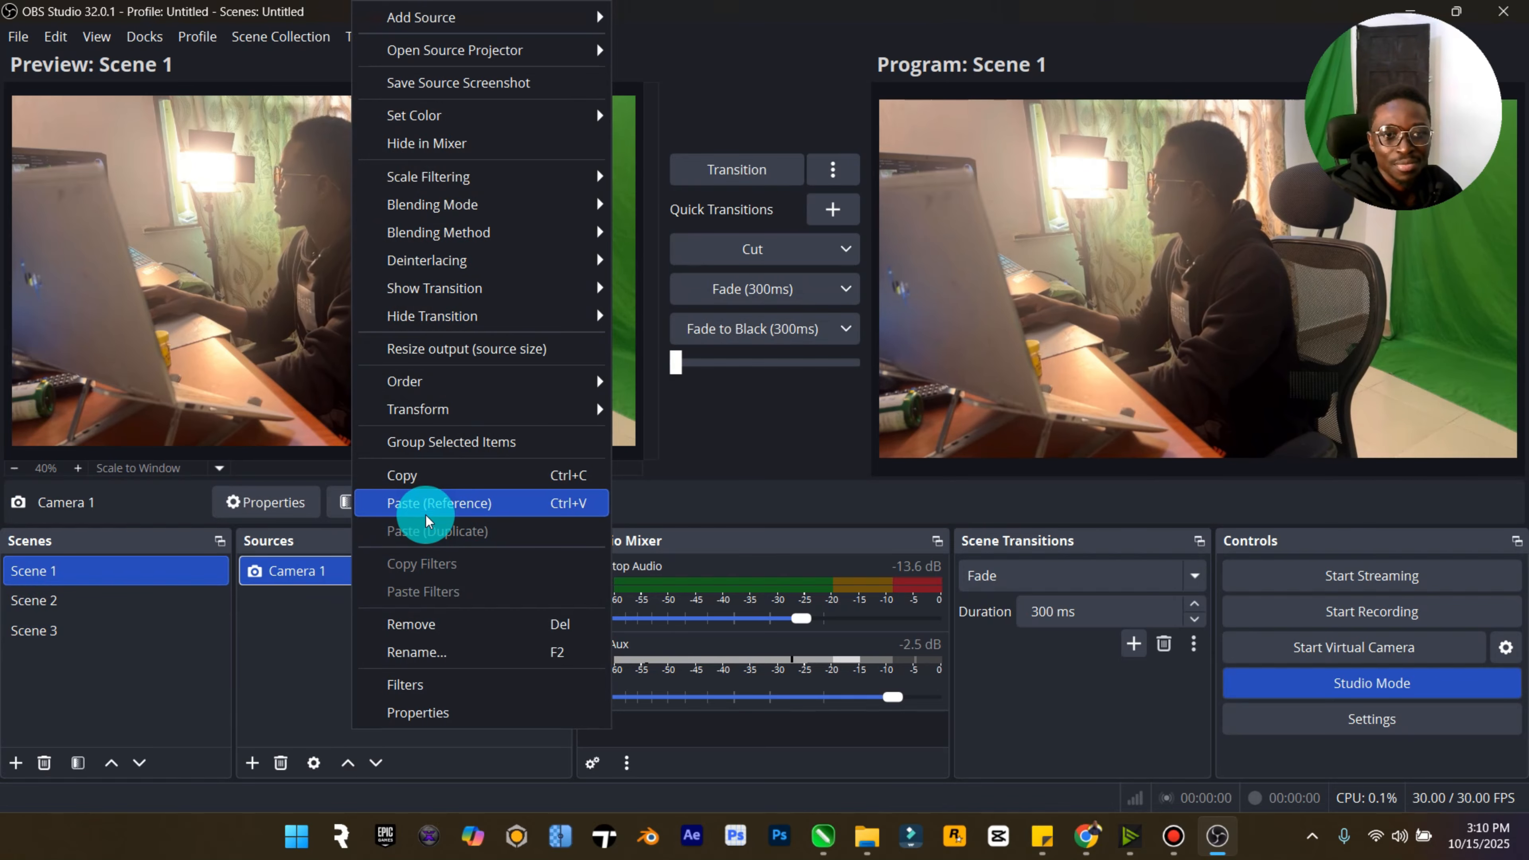
click(433, 477)
- Paste Camera 1 into Scene 3 as a reference
click(65, 630)
right_click(352, 602)
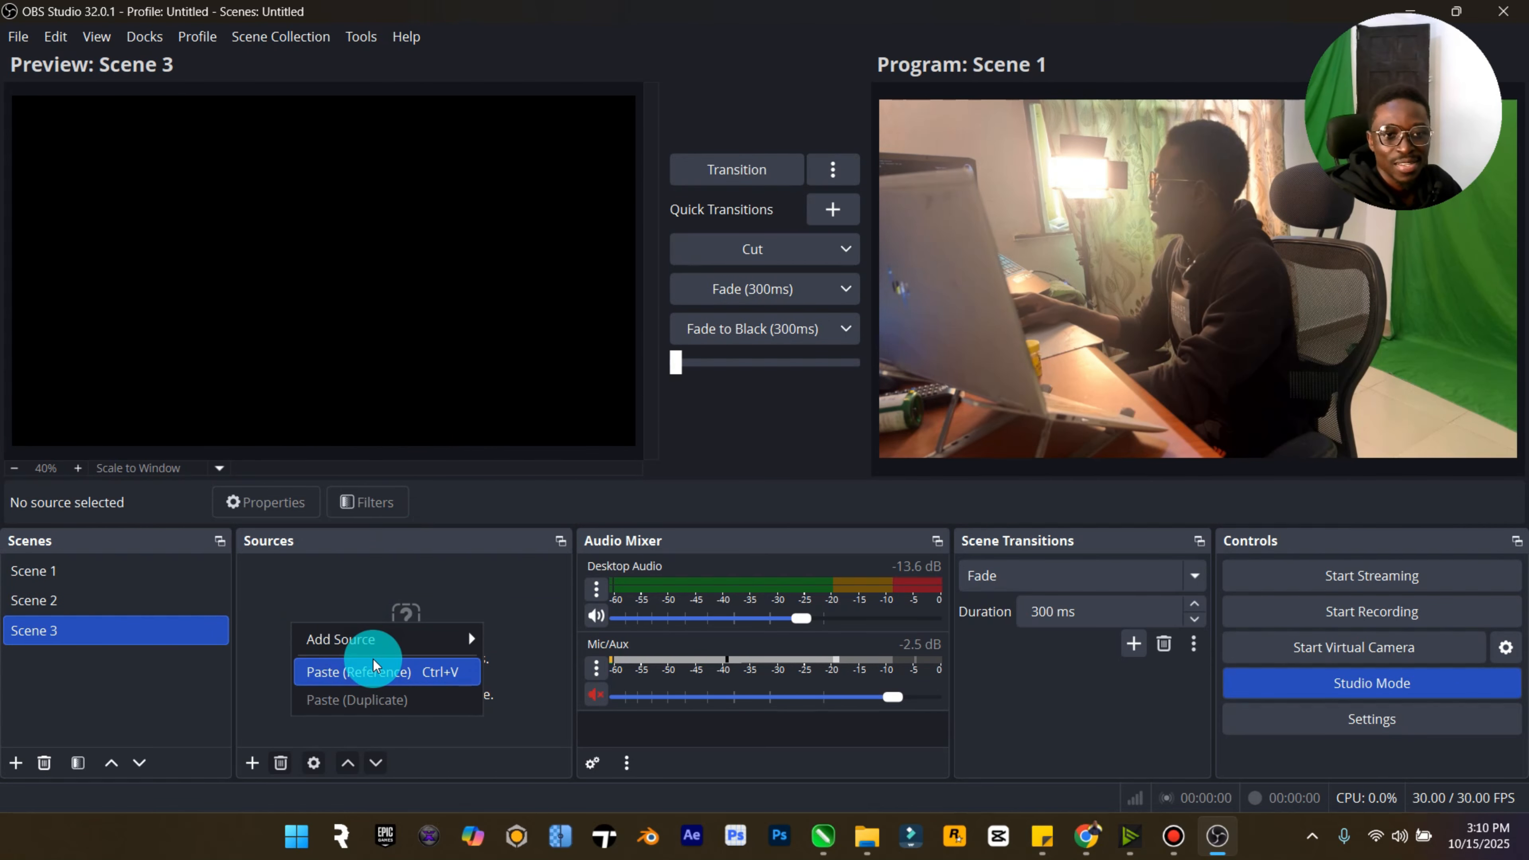
click(351, 668)
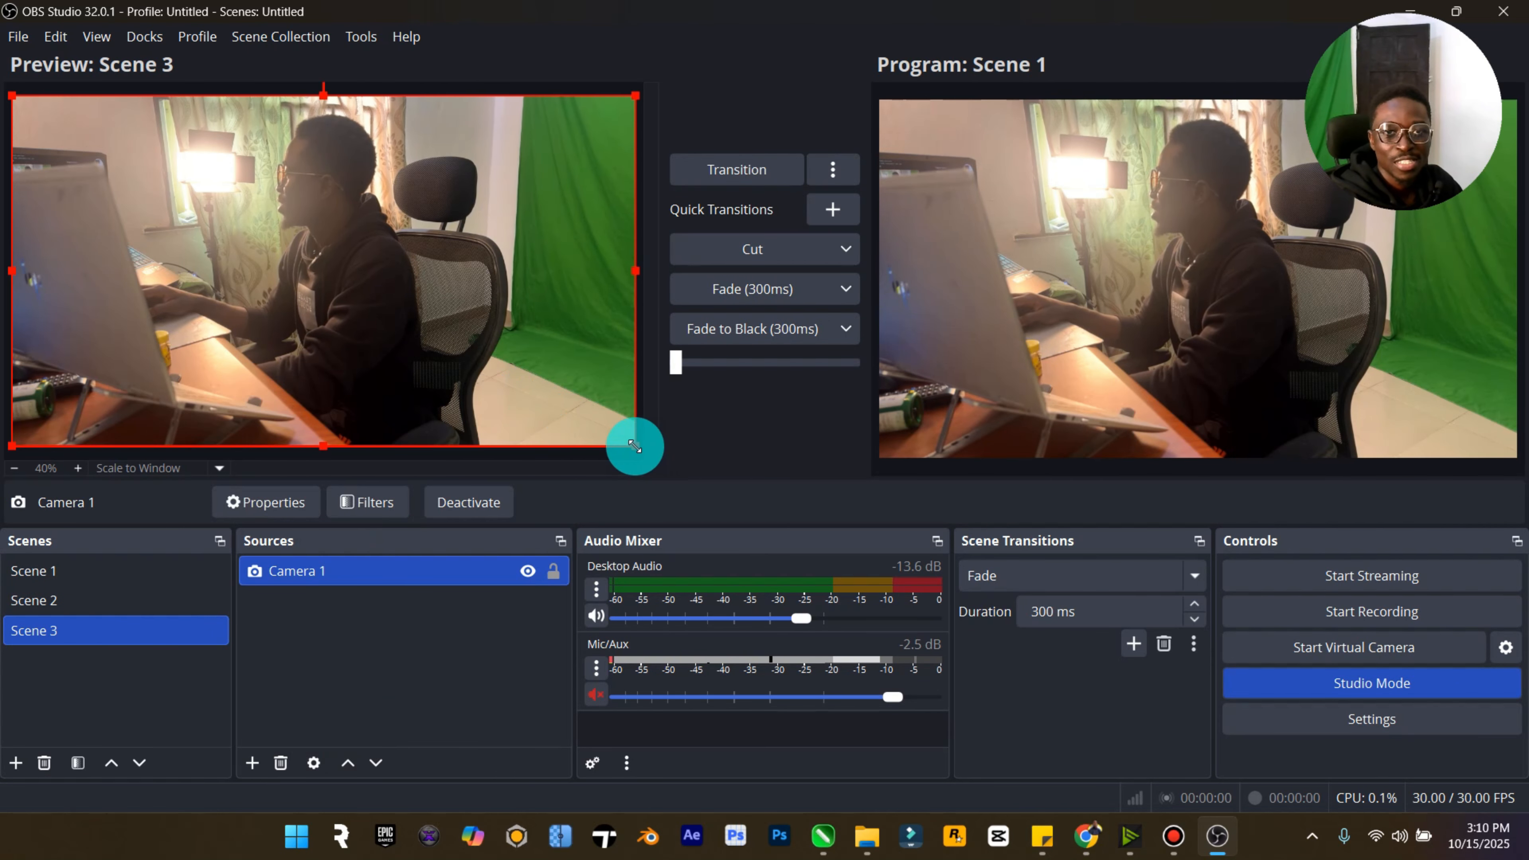
- Enlarge and reposition the camera in Scene 3 to frame a close-up, then lock the source
drag(634, 445, 1184, 587)
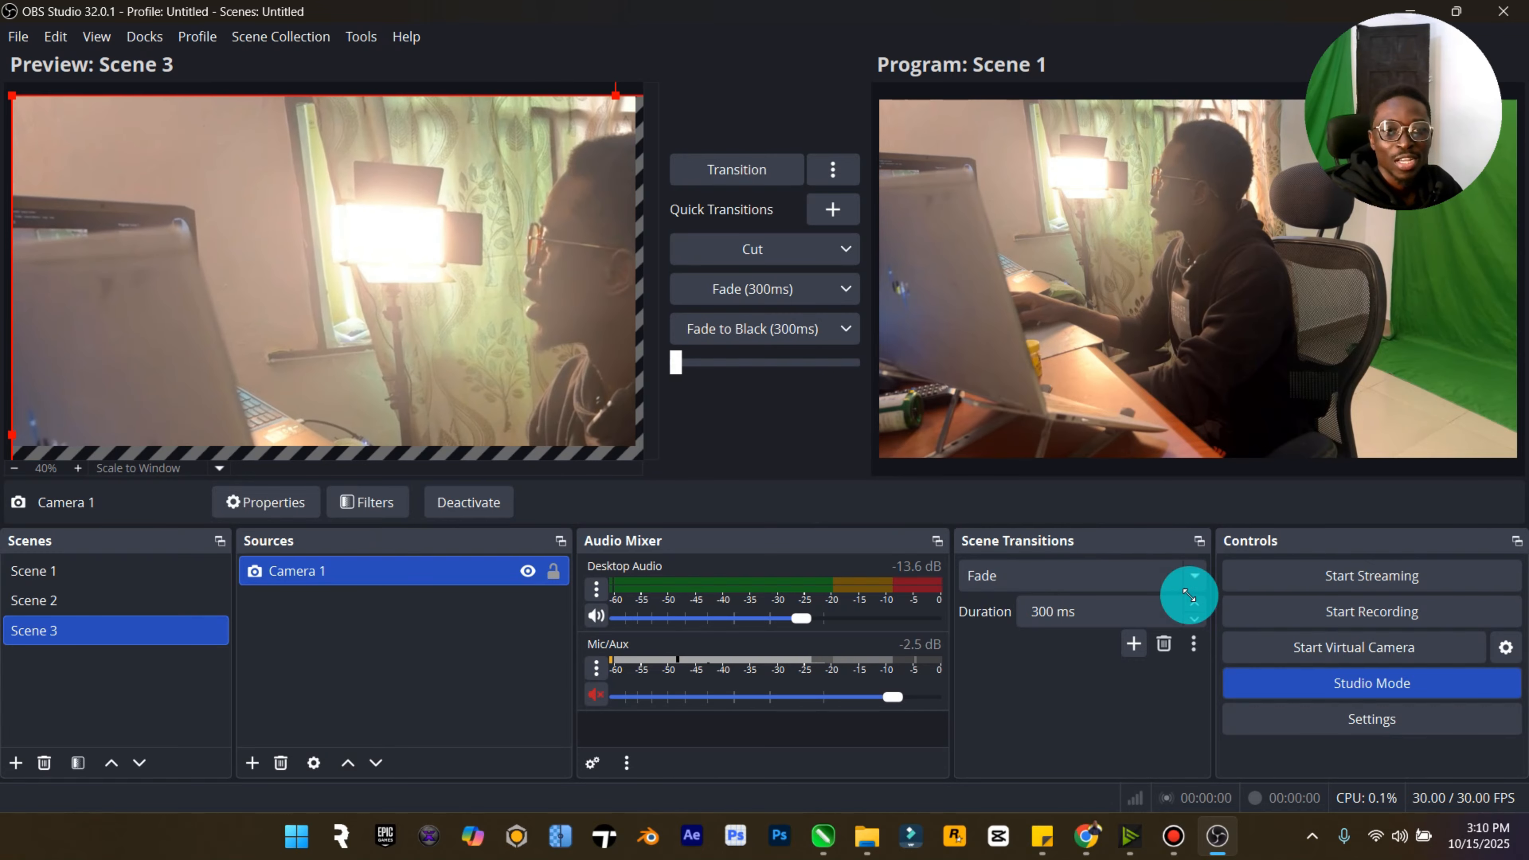
drag(581, 324, 387, 299)
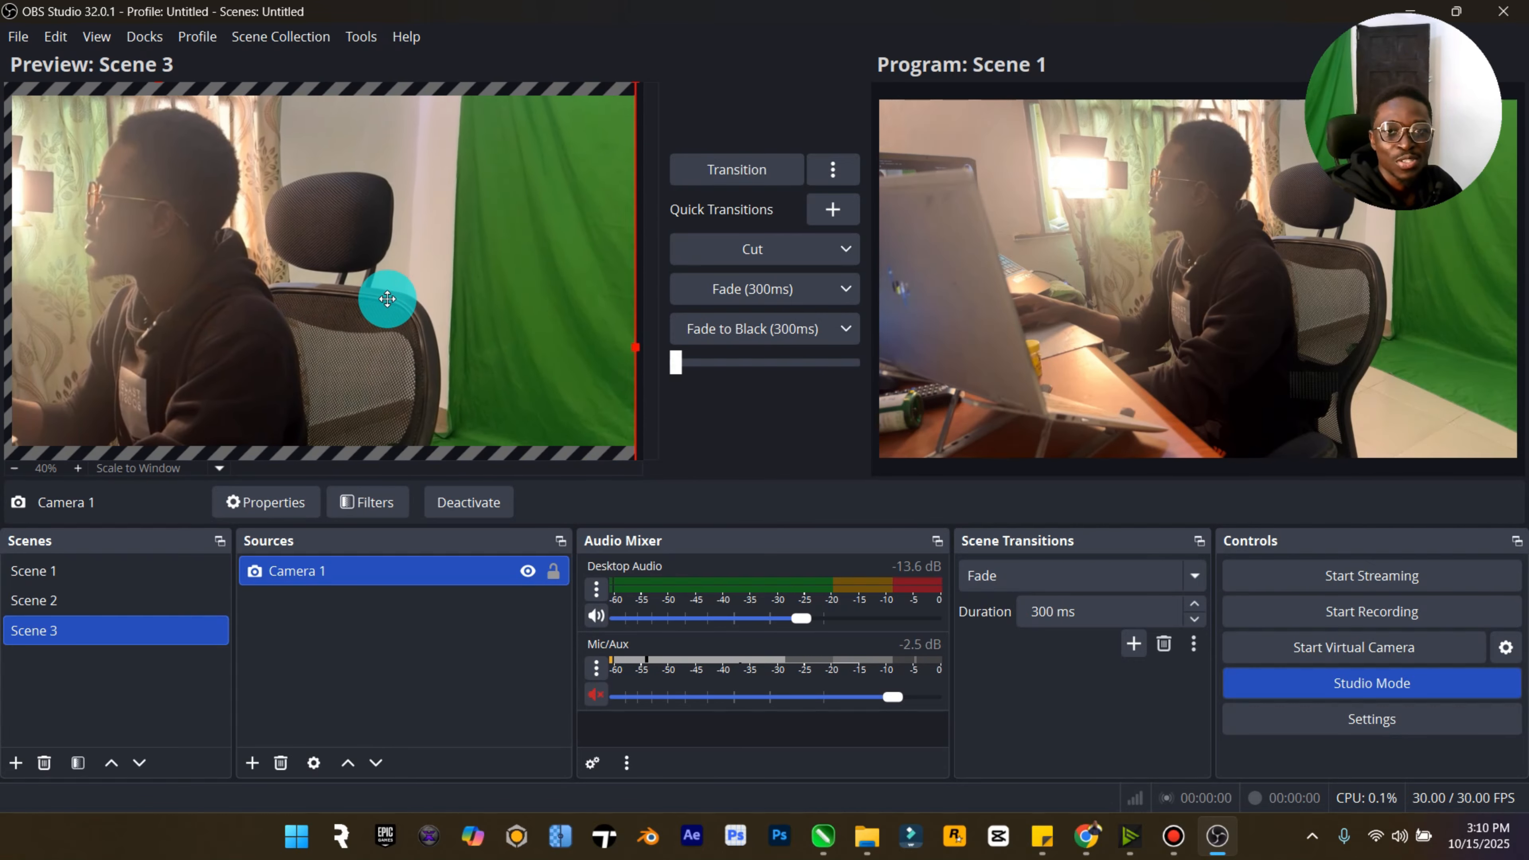
drag(594, 374, 704, 29)
drag(419, 284, 329, 402)
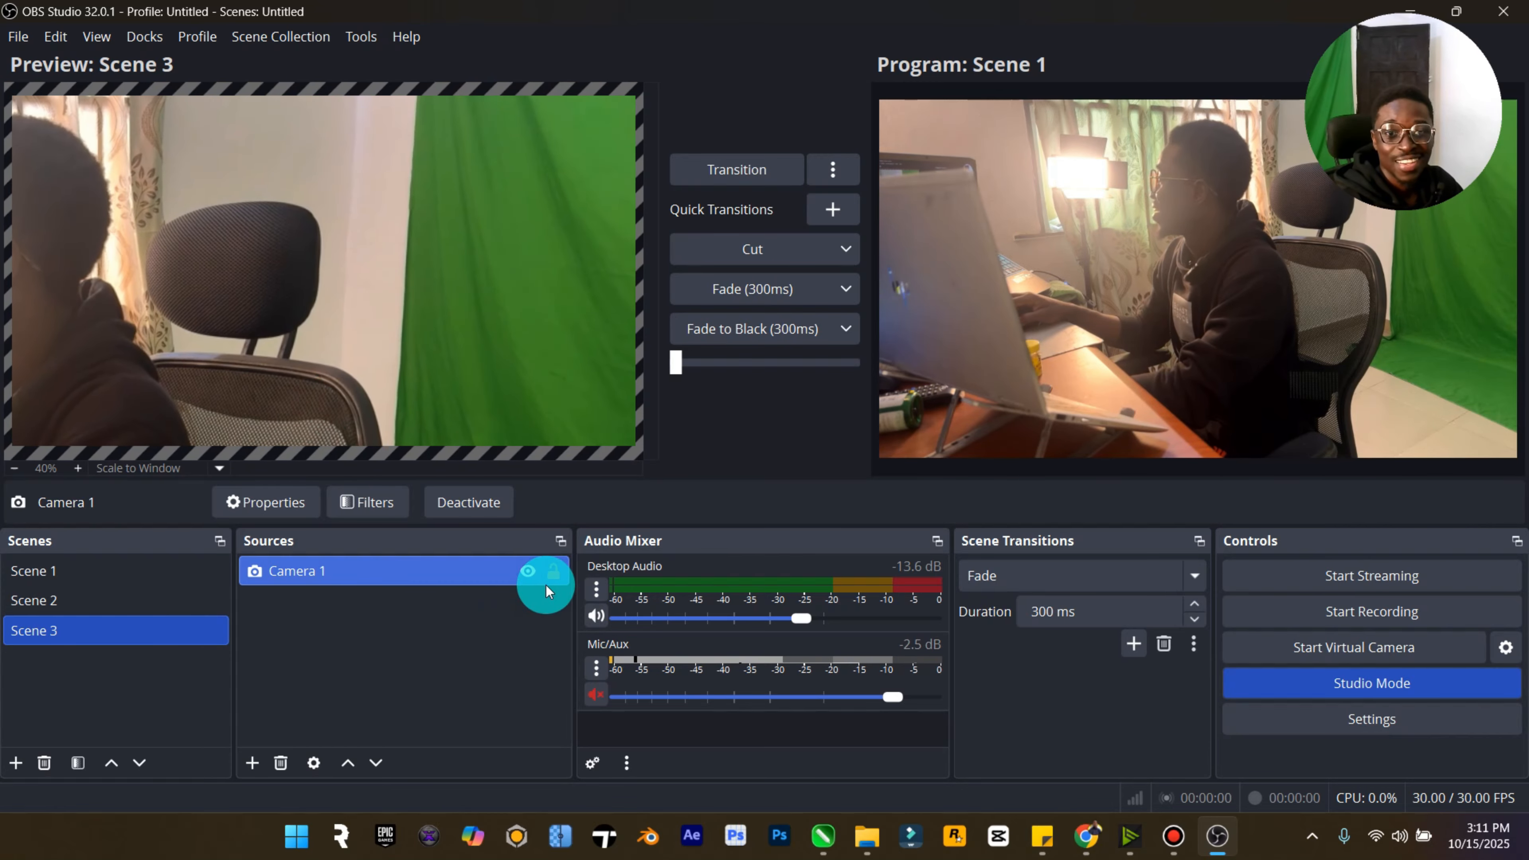
click(551, 573)
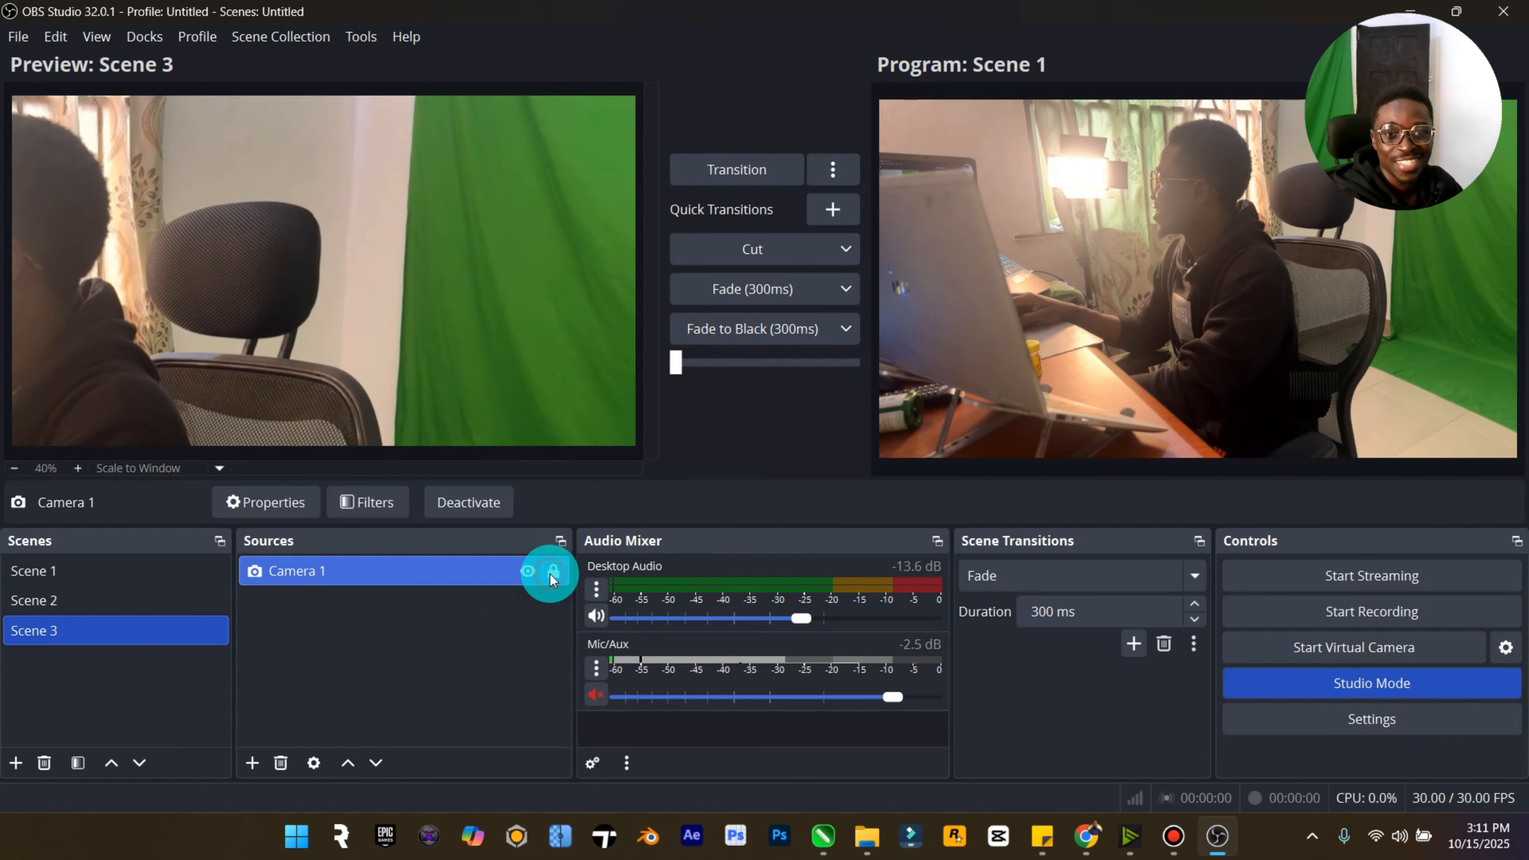
- Test transitions between scenes, ending with Scene 2 sent to the program output
click(757, 175)
click(757, 174)
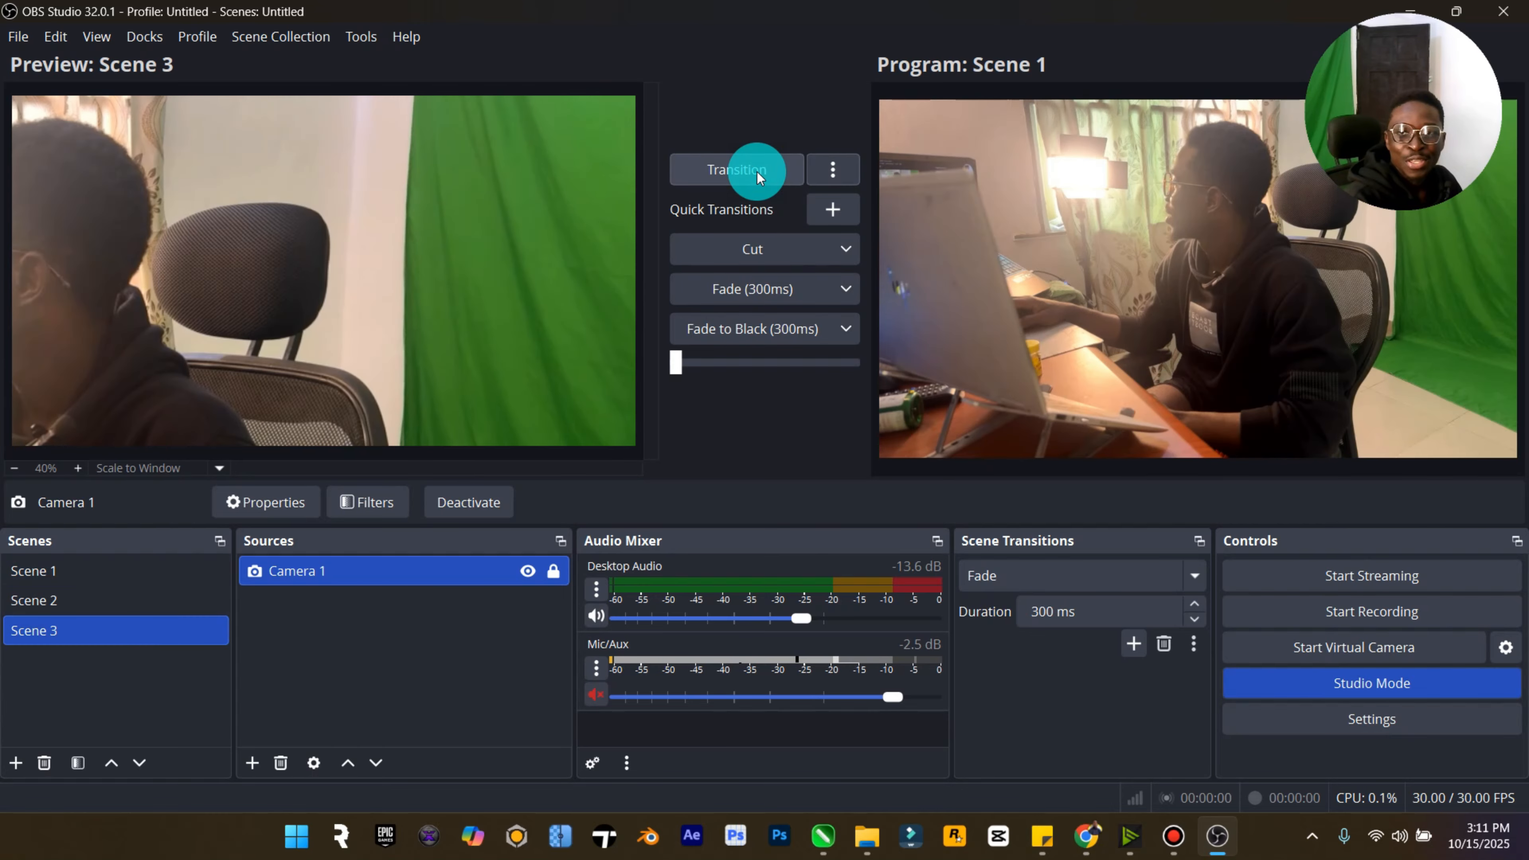
click(158, 571)
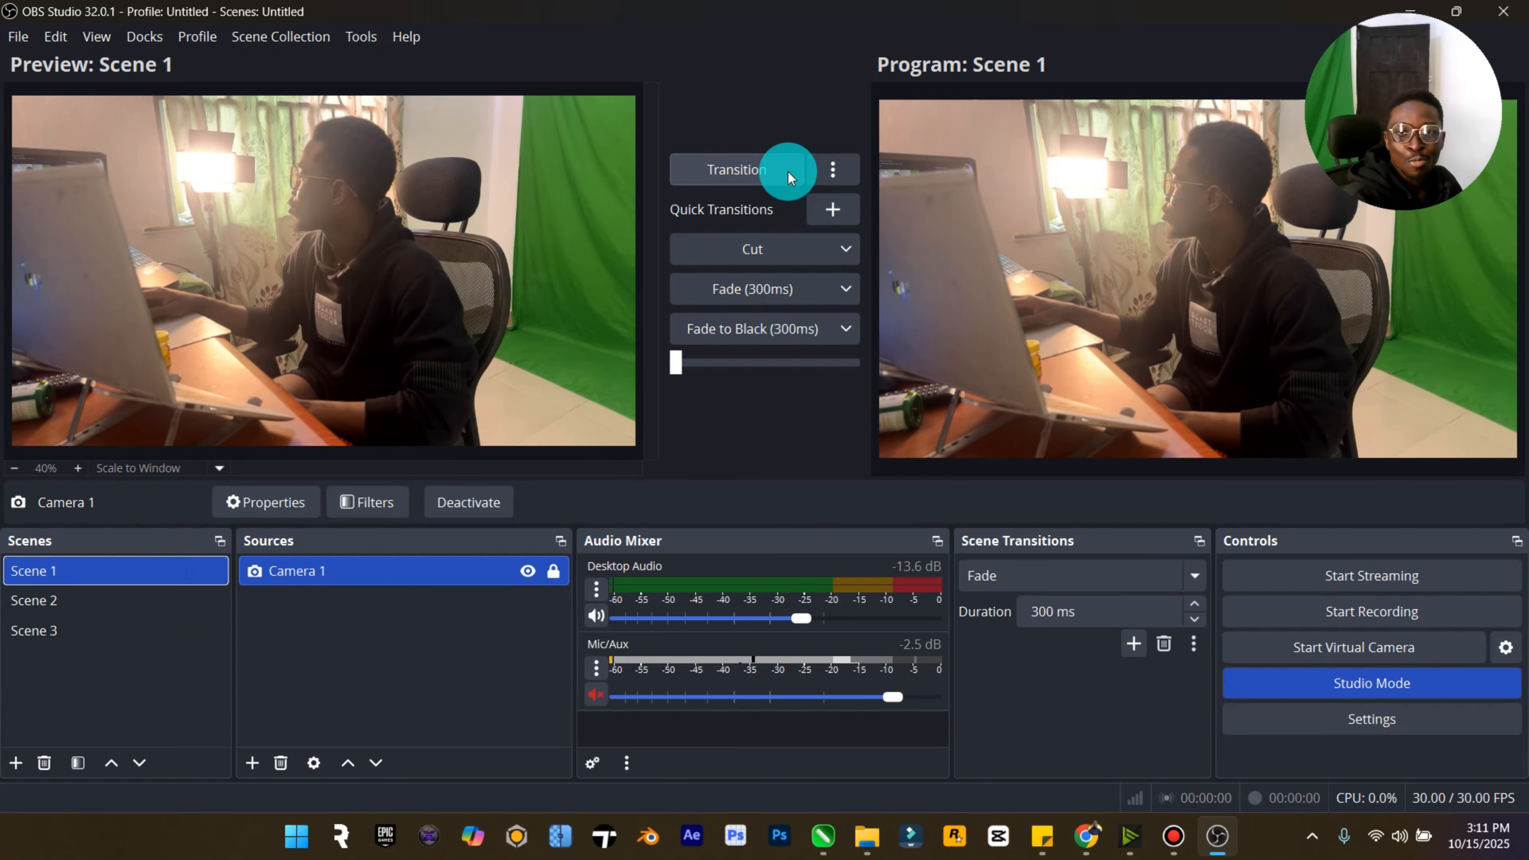
click(146, 598)
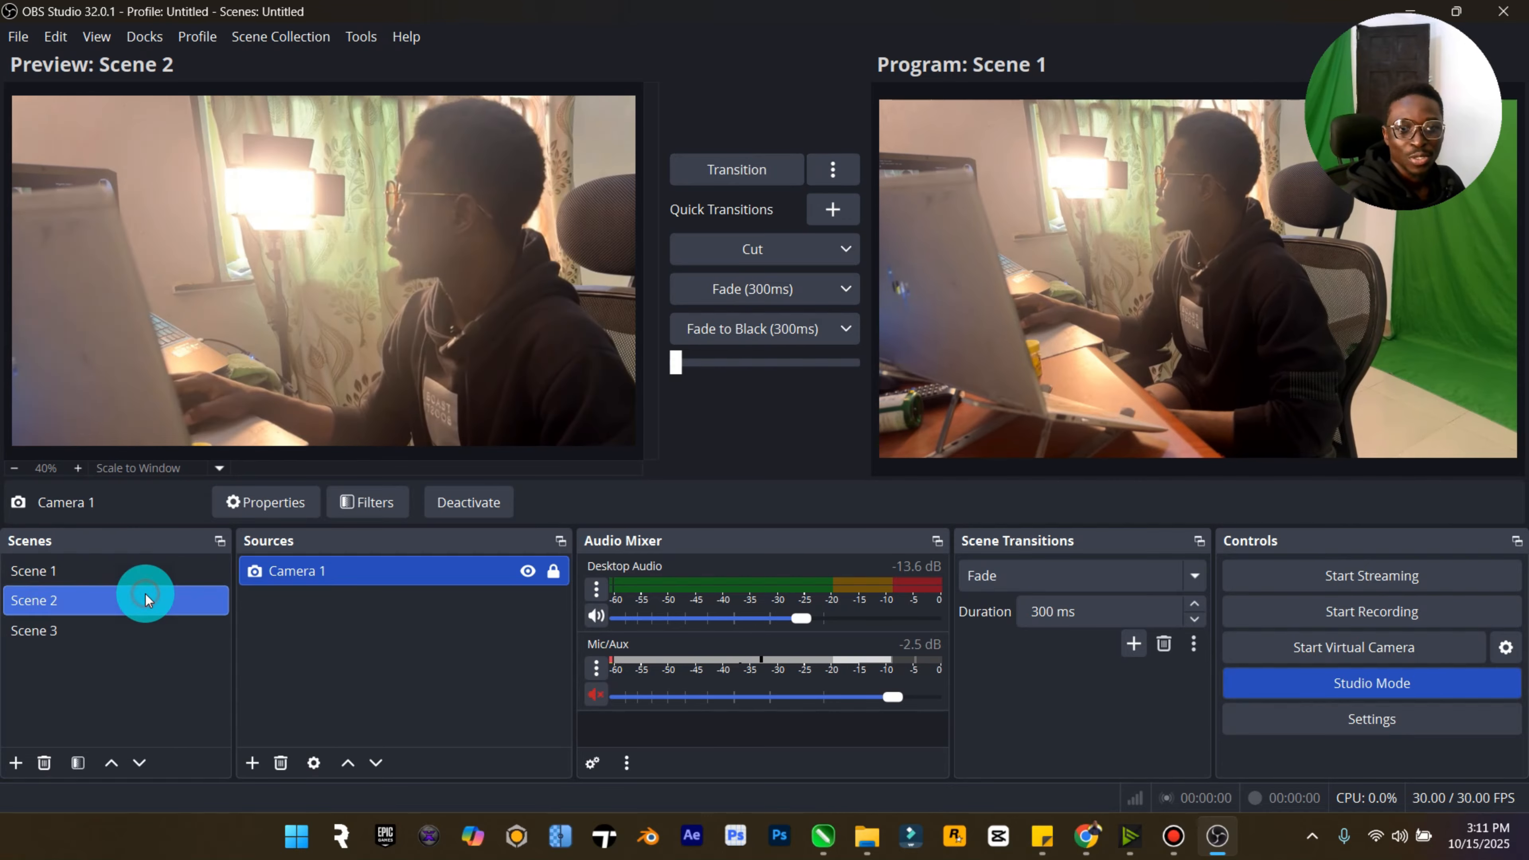
click(773, 162)
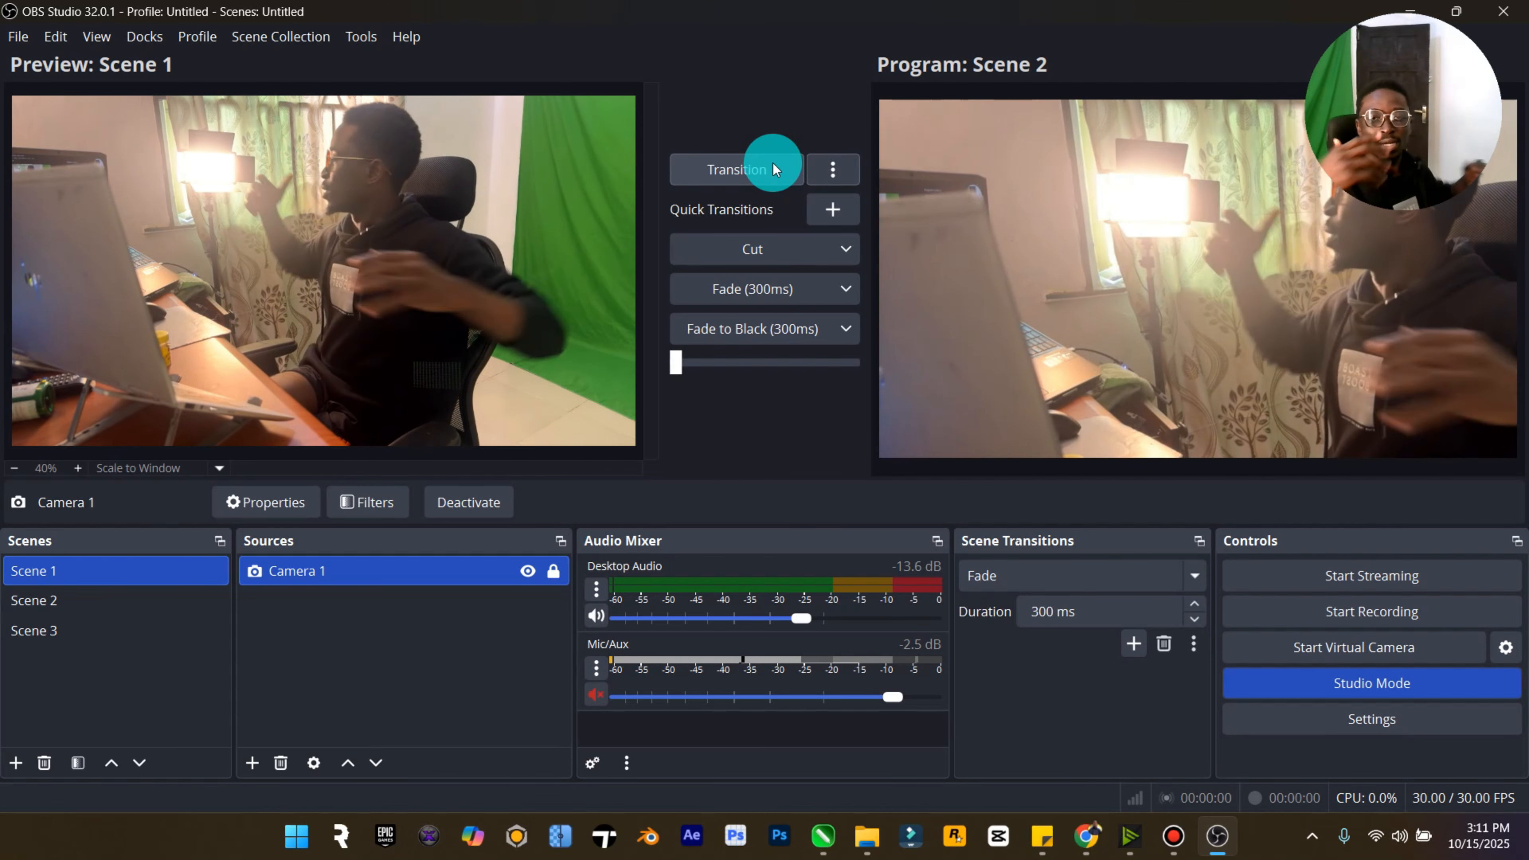
- Remove Scene 3
click(74, 630)
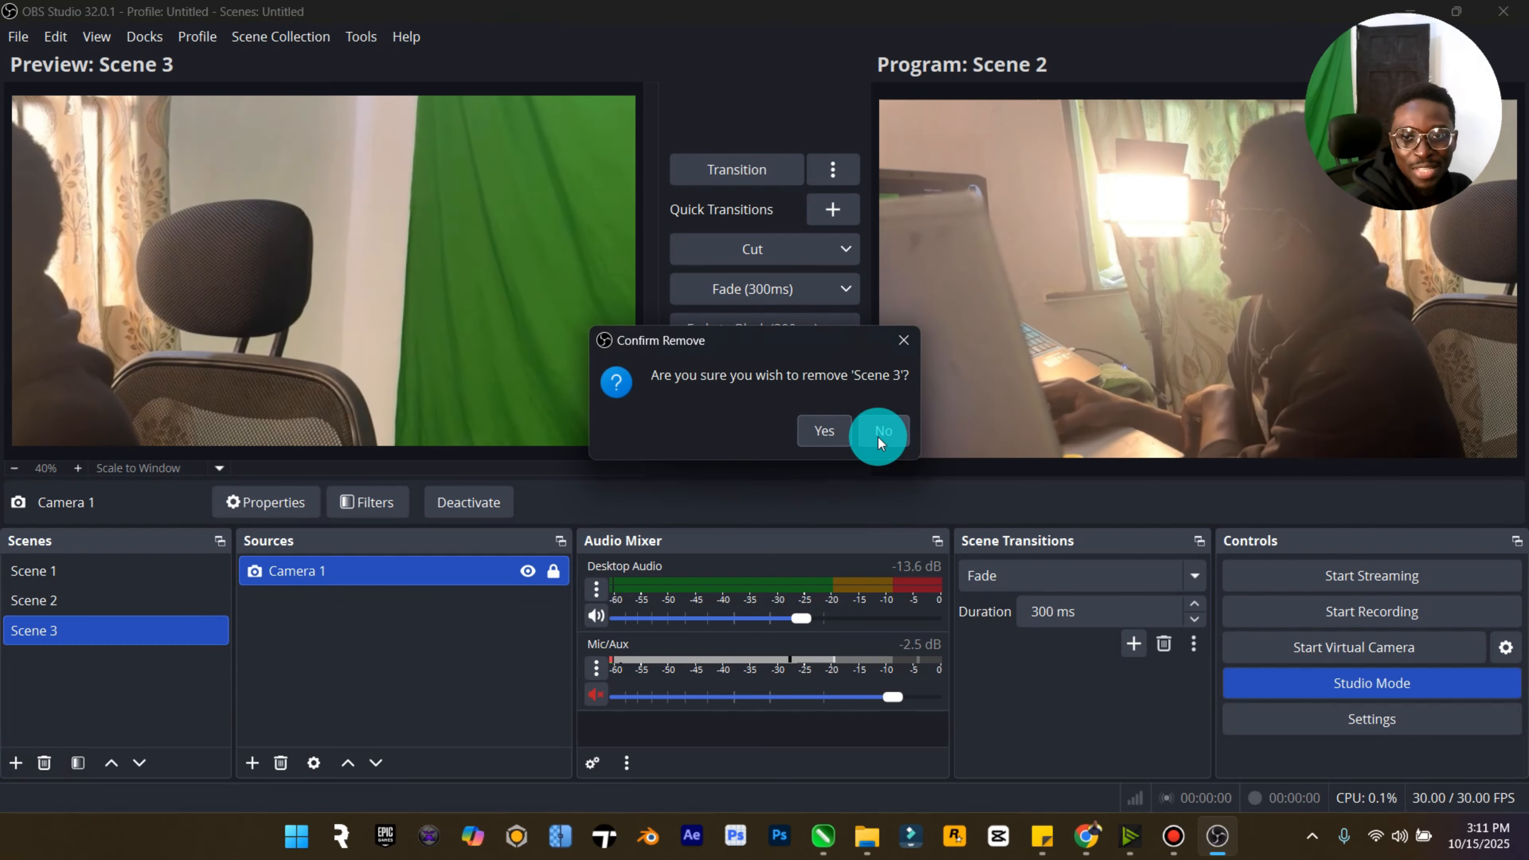
click(829, 440)
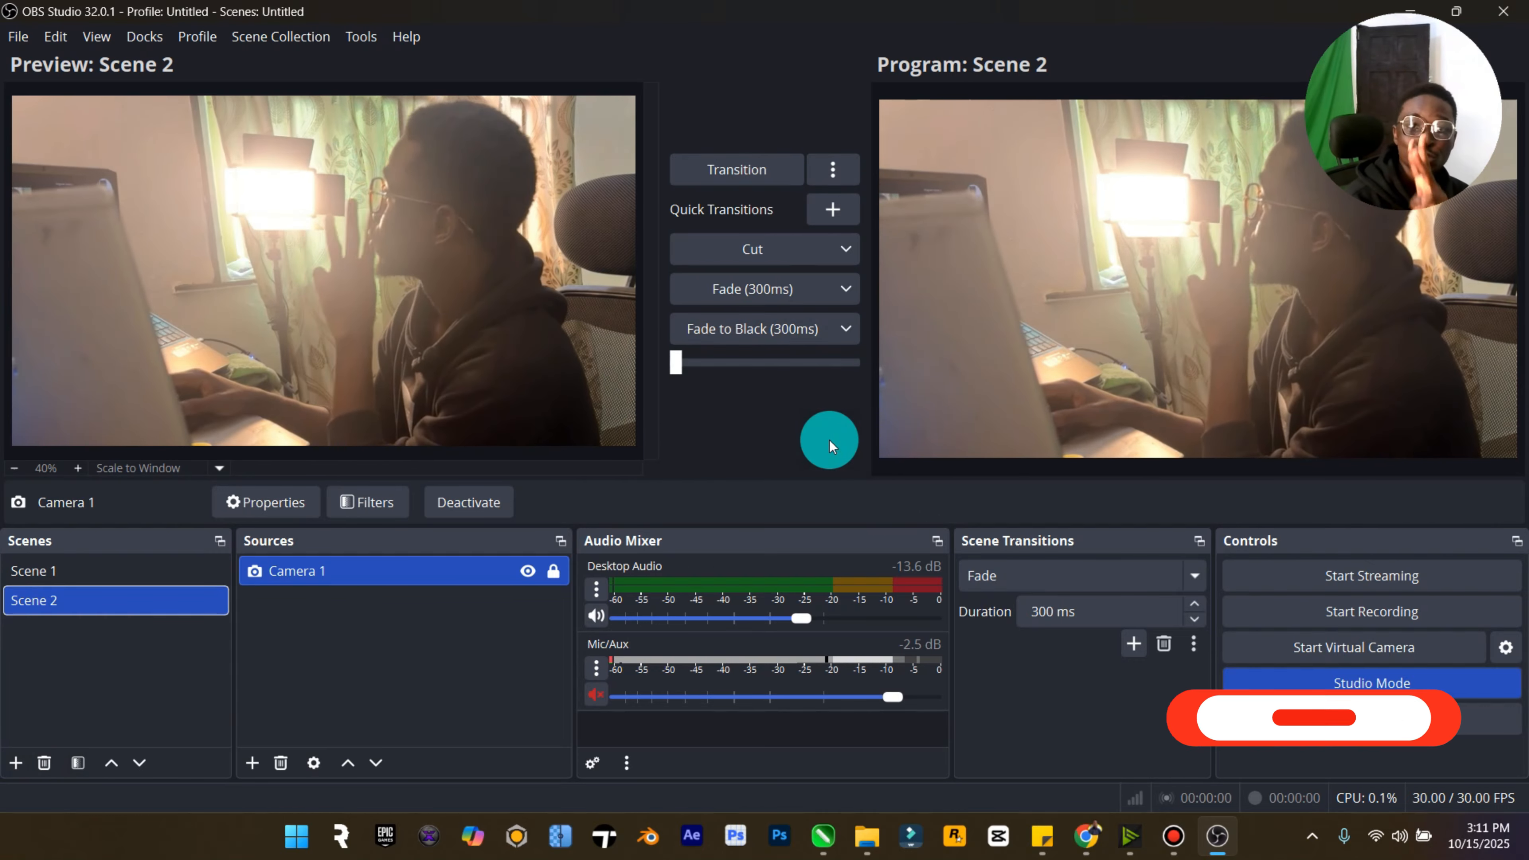